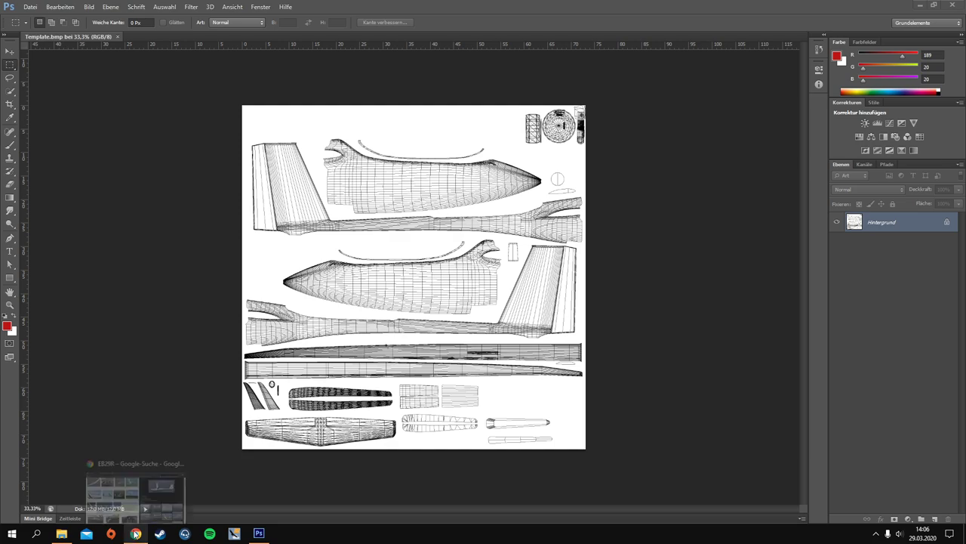
Switch from Photoshop to Chrome showing the EB29R Google image search results
click(135, 533)
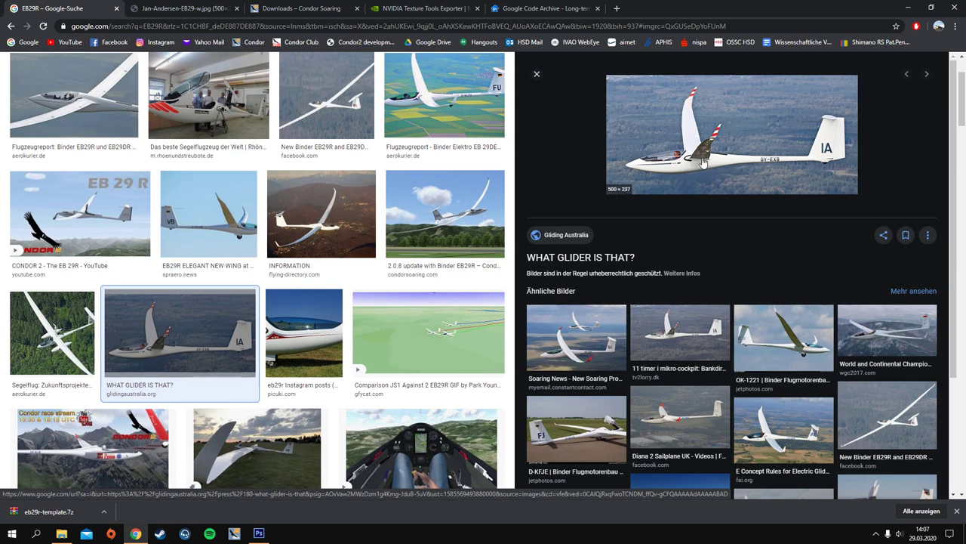
Save the full-size EB29R glider photo from the Gliding Australia tab to the Desktop as JPEG
scroll(221, 381, down, 3)
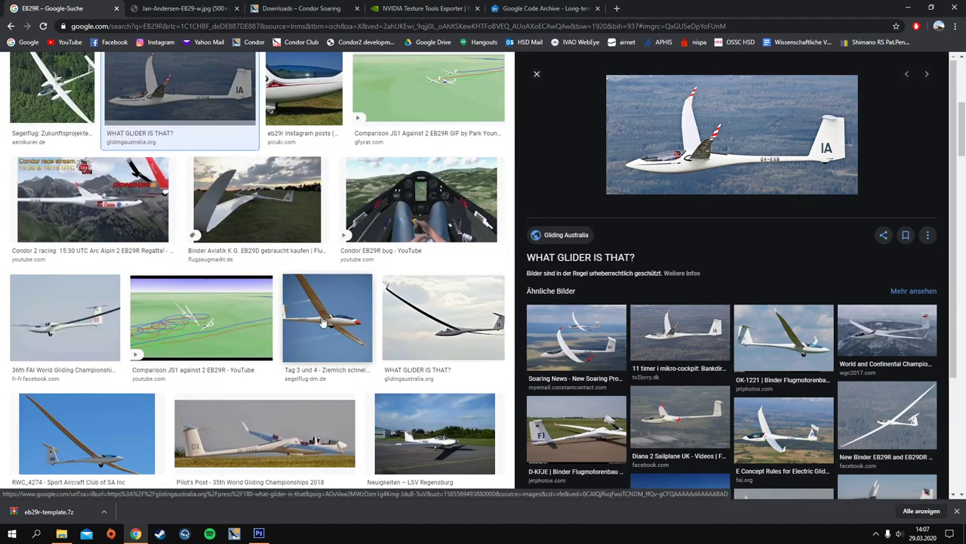
scroll(317, 337, up, 5)
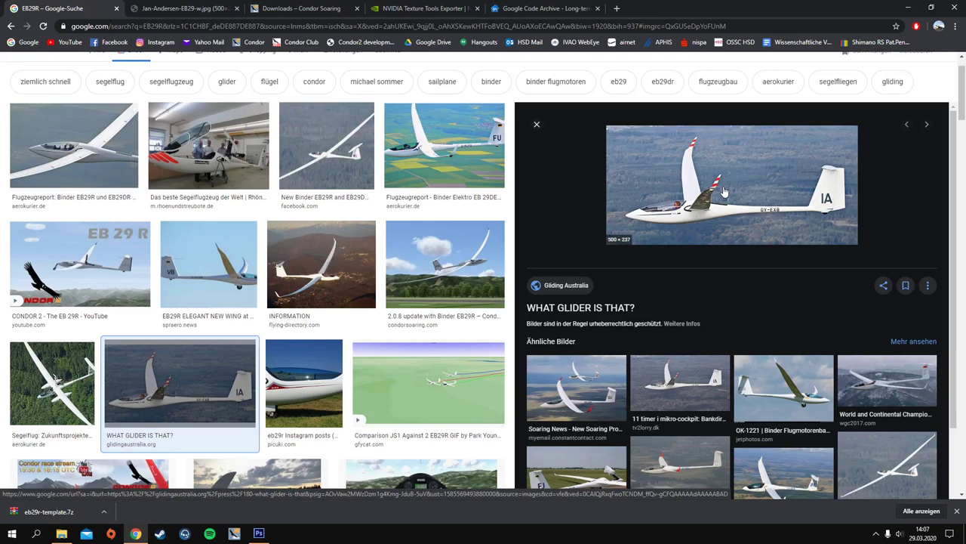
click(214, 8)
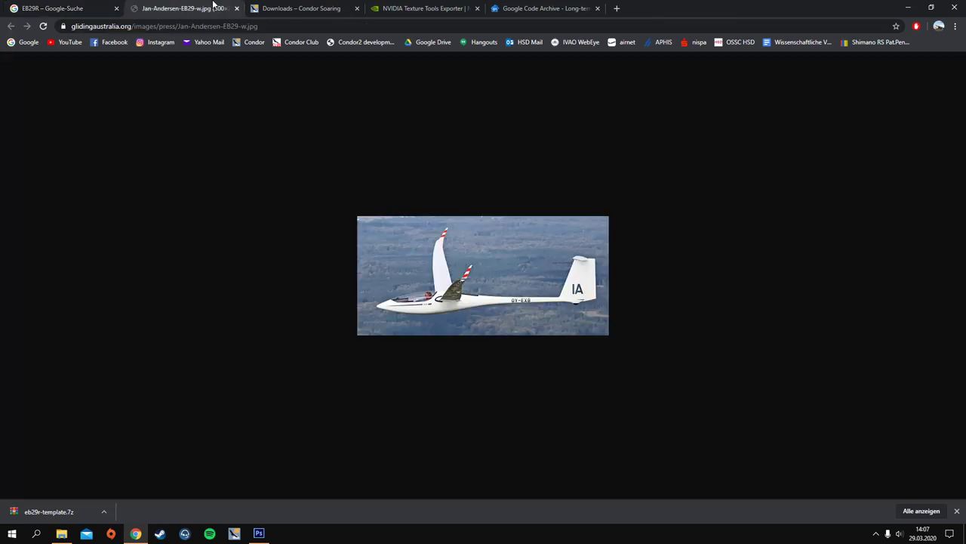
right_click(497, 261)
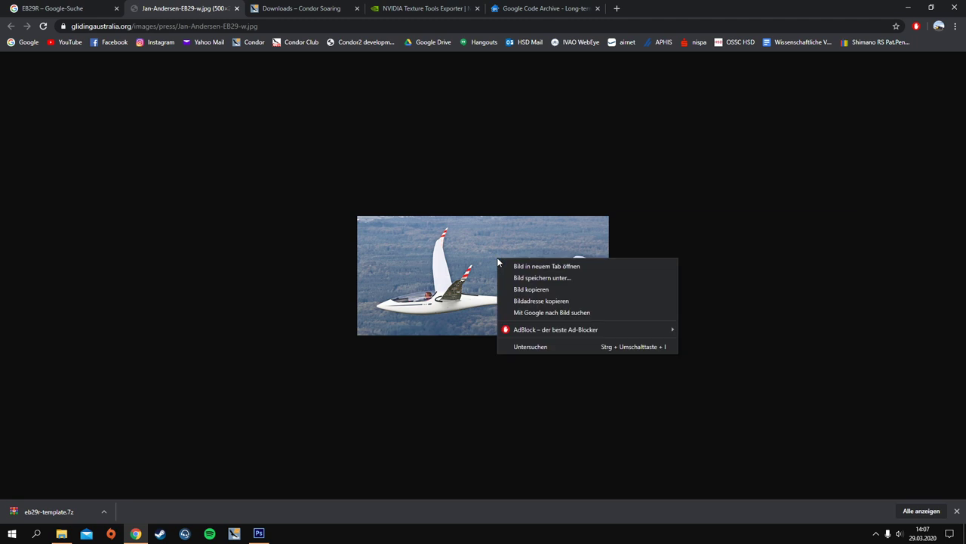
click(545, 277)
click(45, 99)
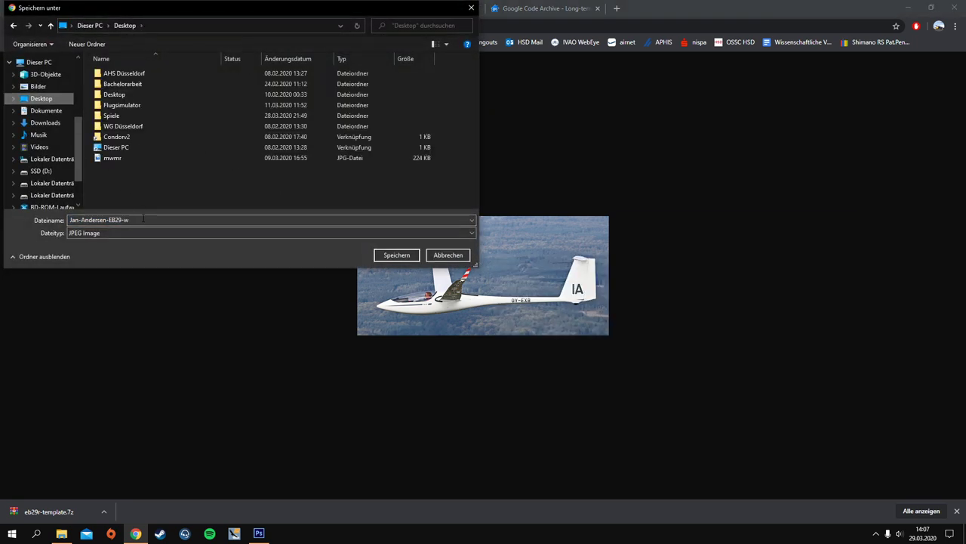
click(408, 257)
Bring up the NVIDIA Texture Tools Exporter tab and scroll down to its Downloads section
click(298, 10)
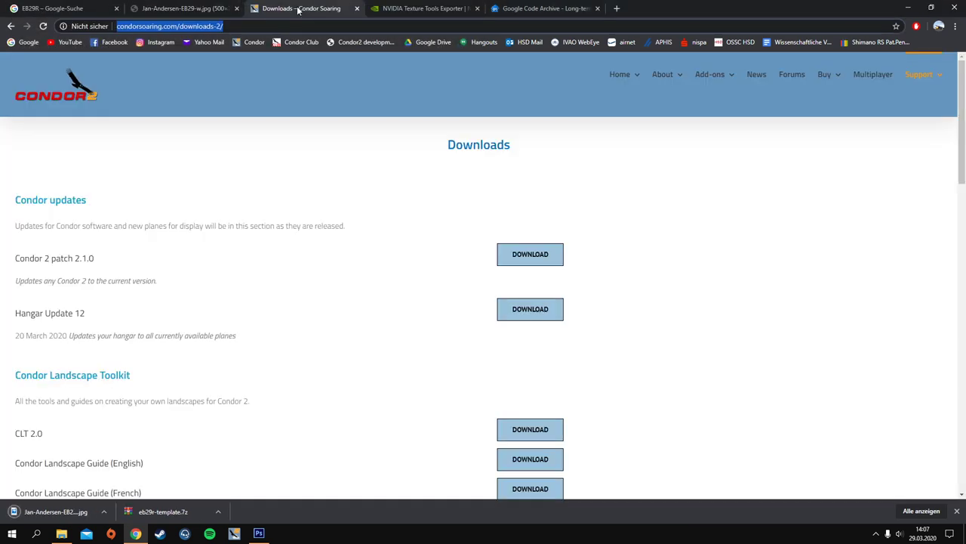
click(200, 8)
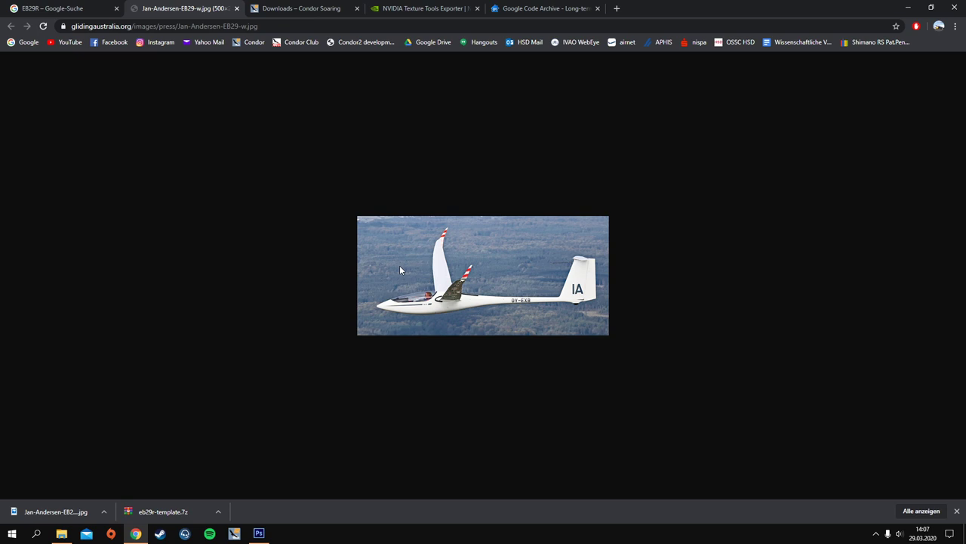
click(410, 13)
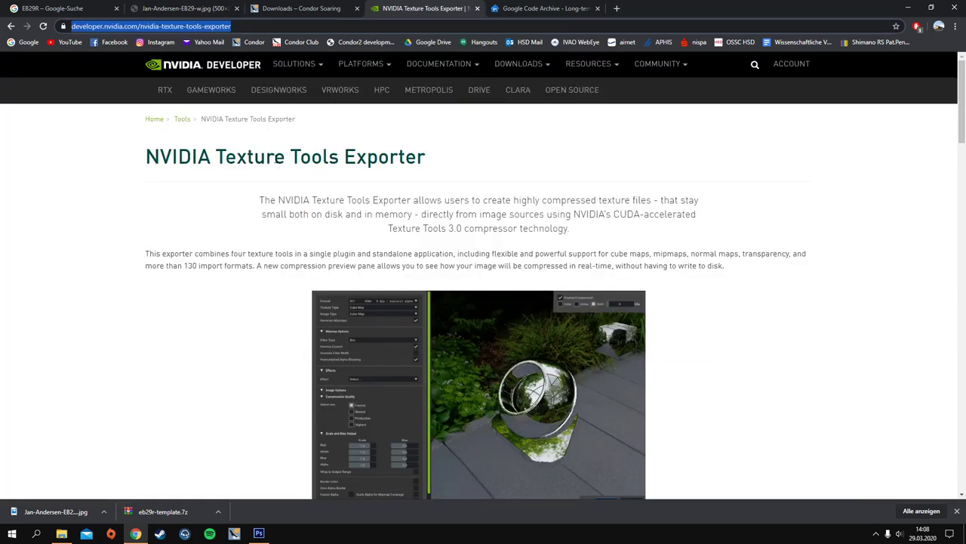
click(339, 174)
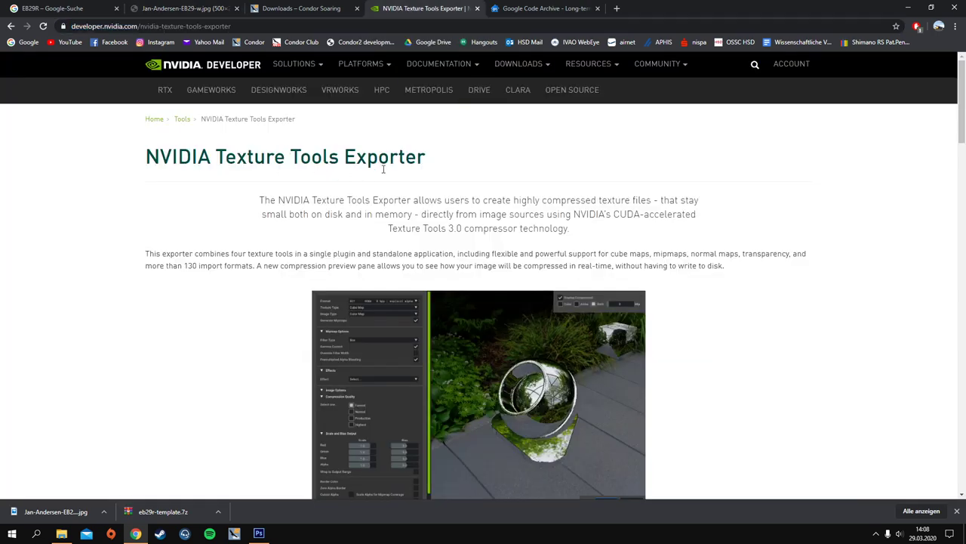
scroll(383, 174, down, 5)
scroll(383, 173, down, 2)
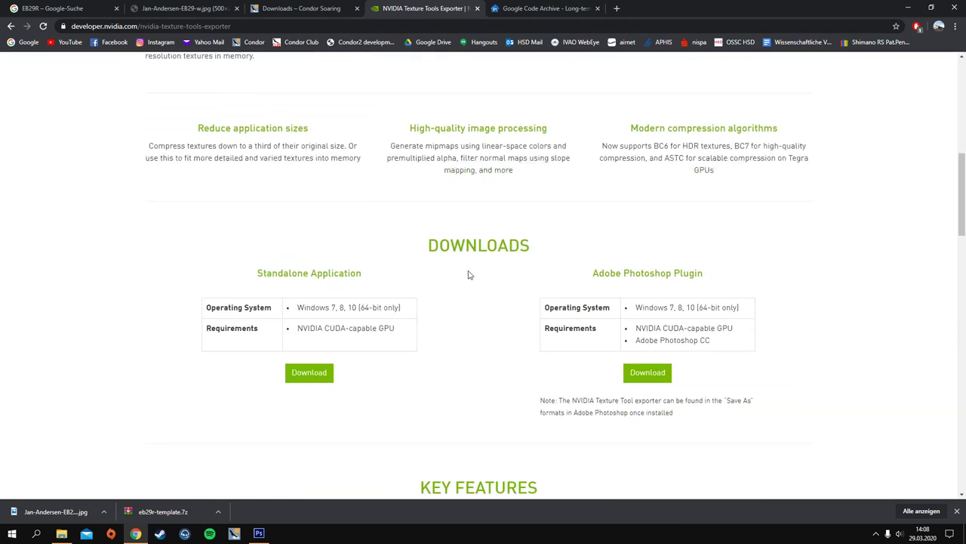
Highlight the Adobe Photoshop Plugin and Standalone Application download headings
drag(595, 275, 708, 279)
click(708, 280)
drag(257, 274, 388, 280)
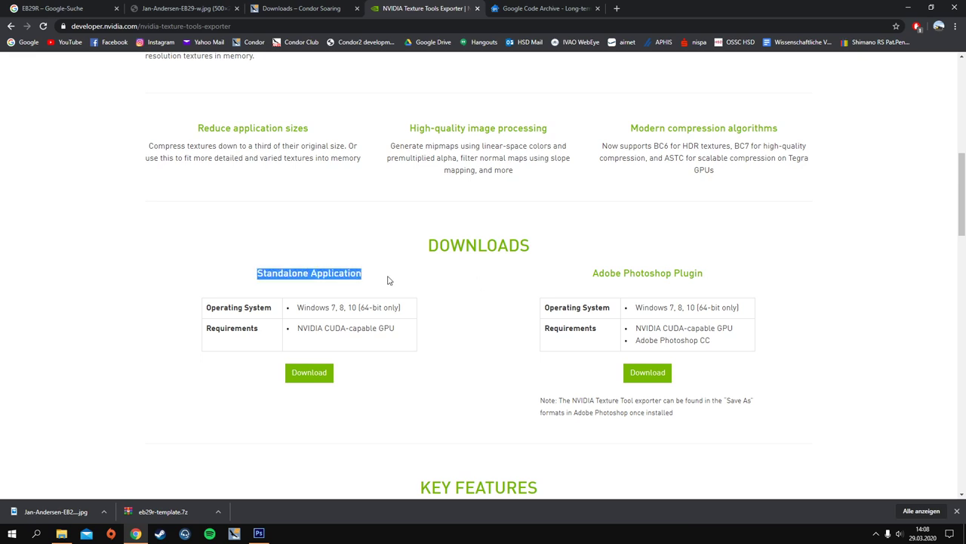
click(388, 280)
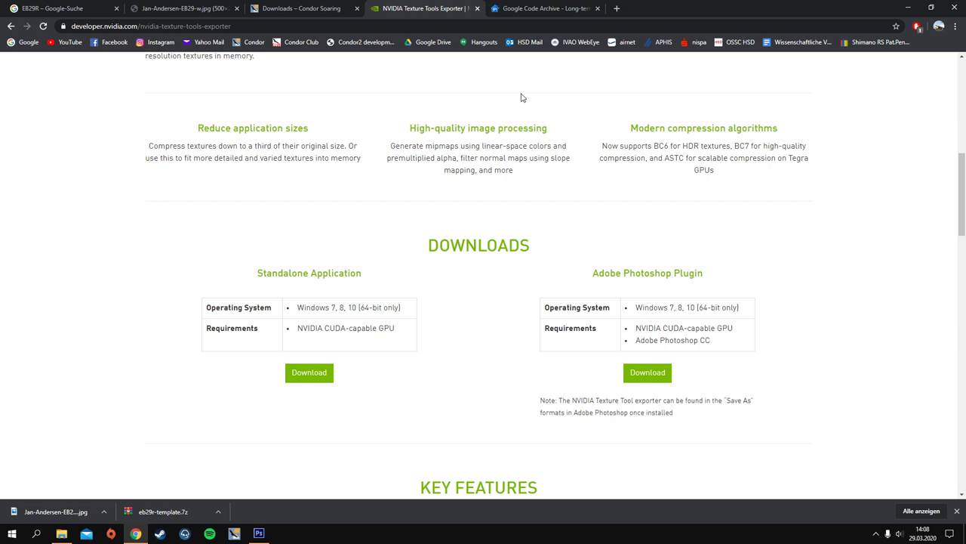
Review the gimp-dds GIMP DDS Plugin archive page, then return to the Condor Soaring Downloads tab
click(527, 11)
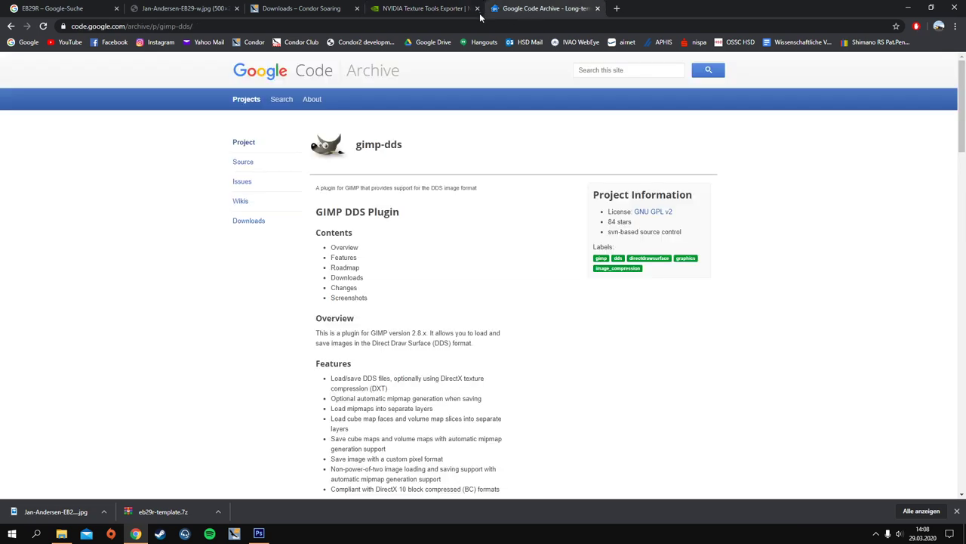
triple_click(410, 216)
click(411, 217)
mouse_move(261, 537)
click(306, 10)
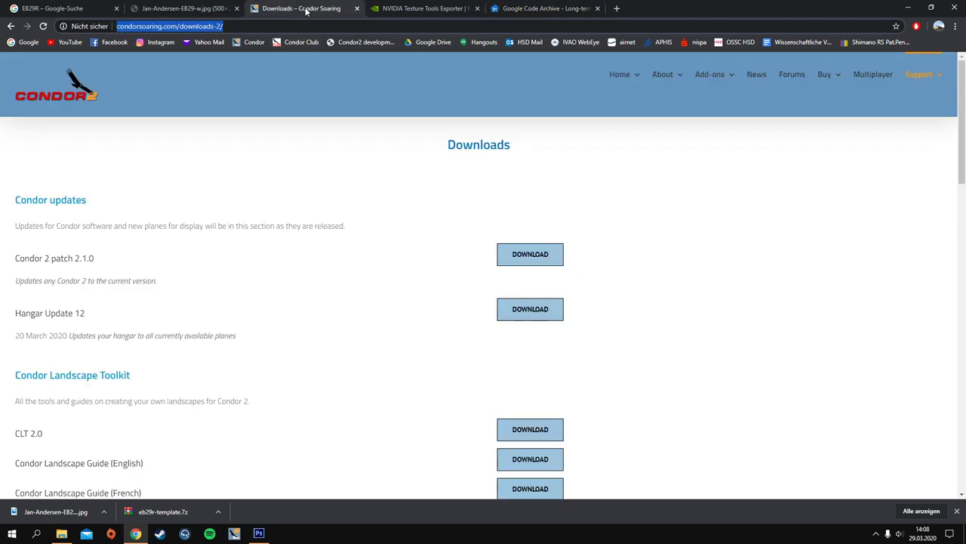
Reload the Condor Downloads page, find EB29R under Plane Paintkits, then return to Photoshop
key(End)
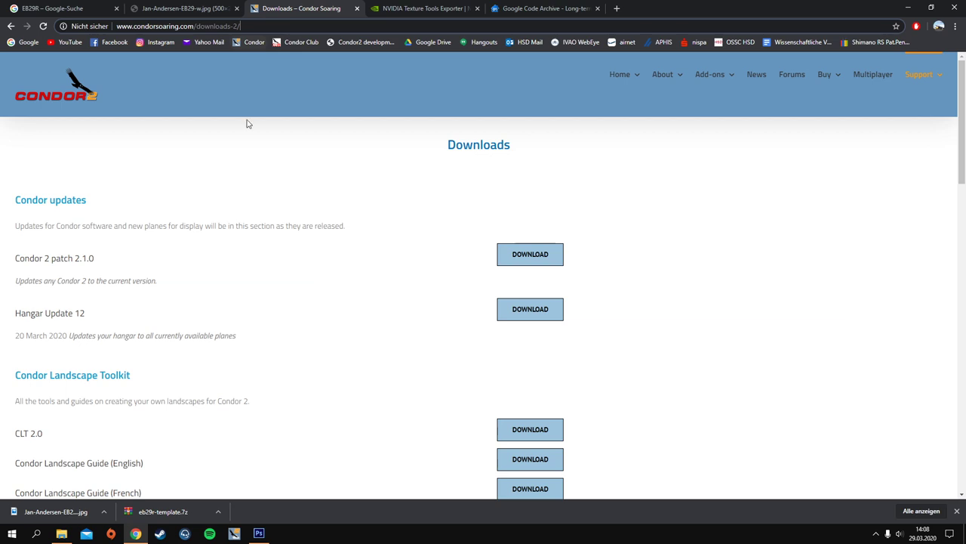
mouse_move(920, 74)
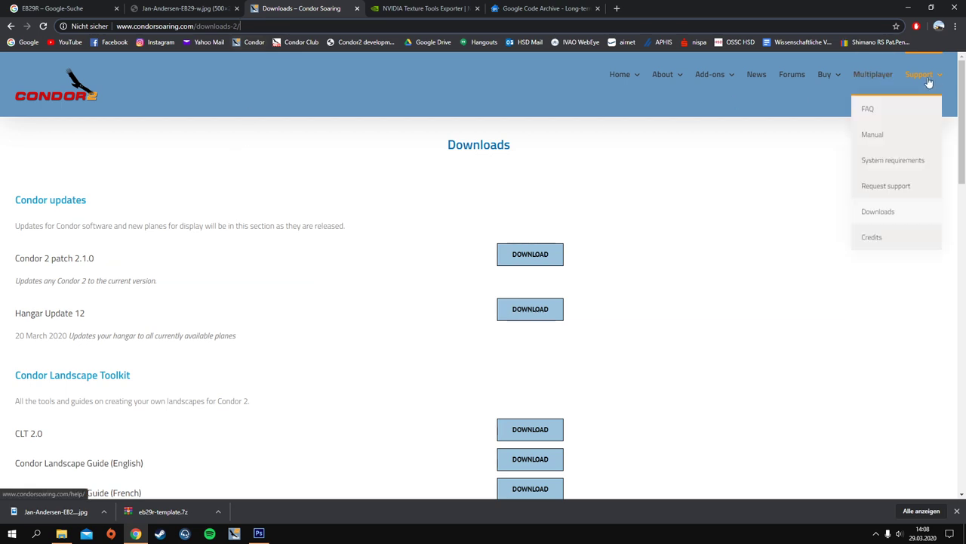
click(895, 210)
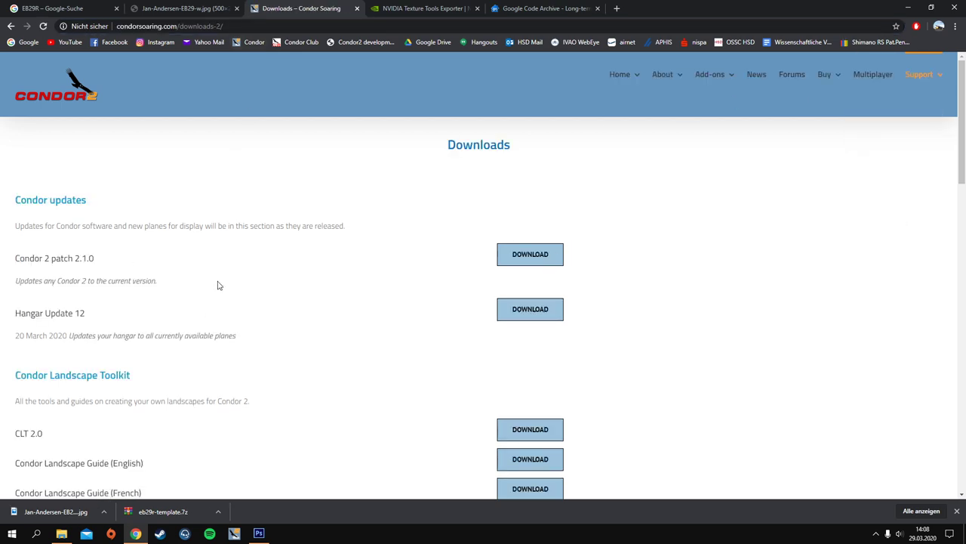
scroll(188, 386, down, 4)
scroll(194, 385, down, 3)
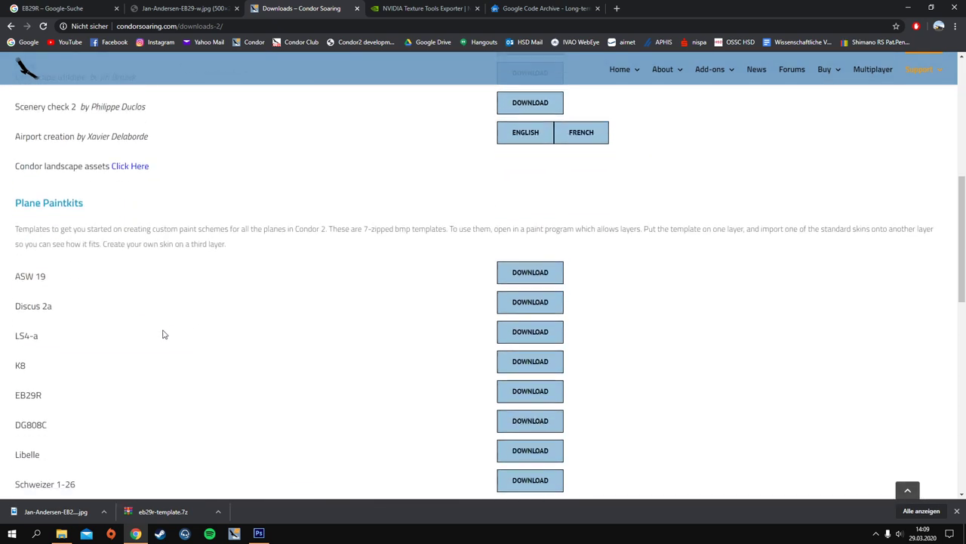
drag(85, 172, 9, 172)
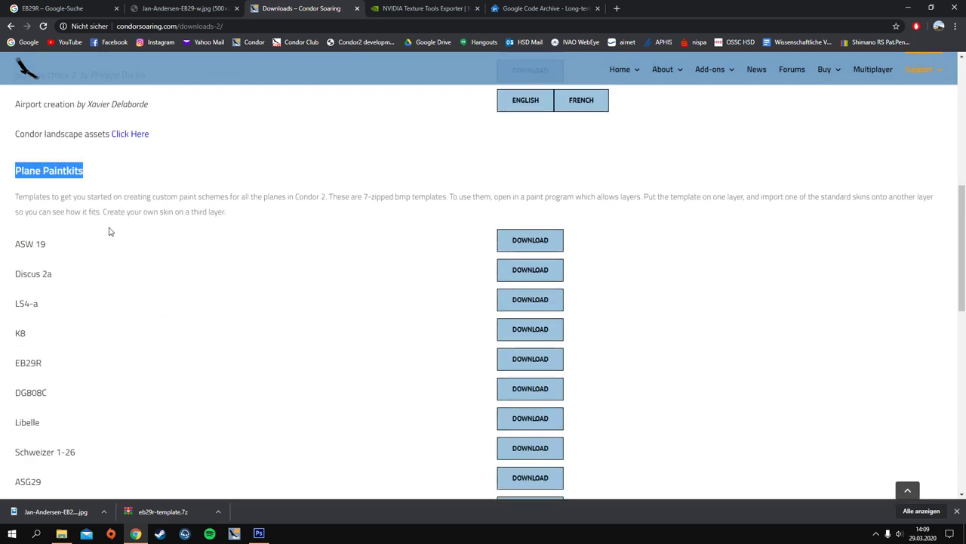
scroll(108, 229, down, 2)
scroll(47, 244, down, 2)
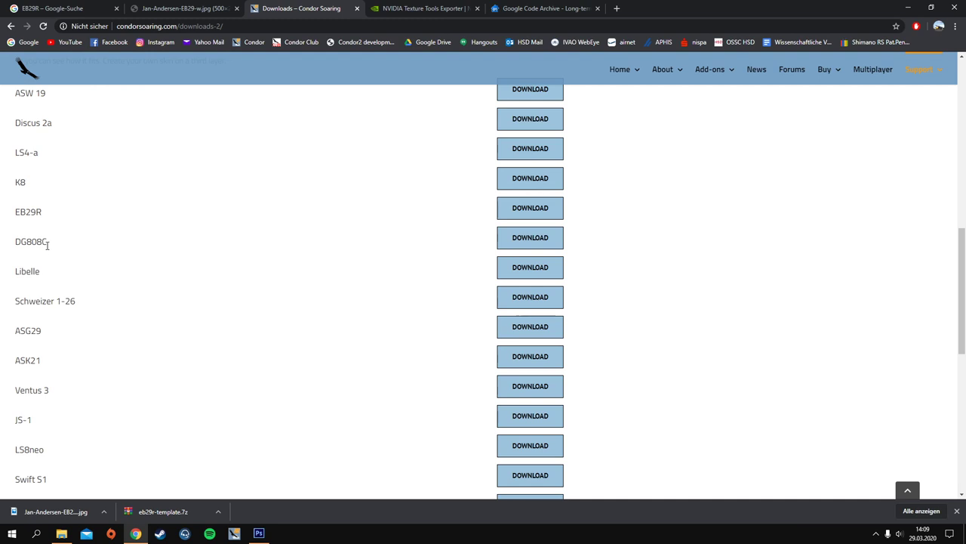
scroll(47, 310, up, 1)
click(259, 533)
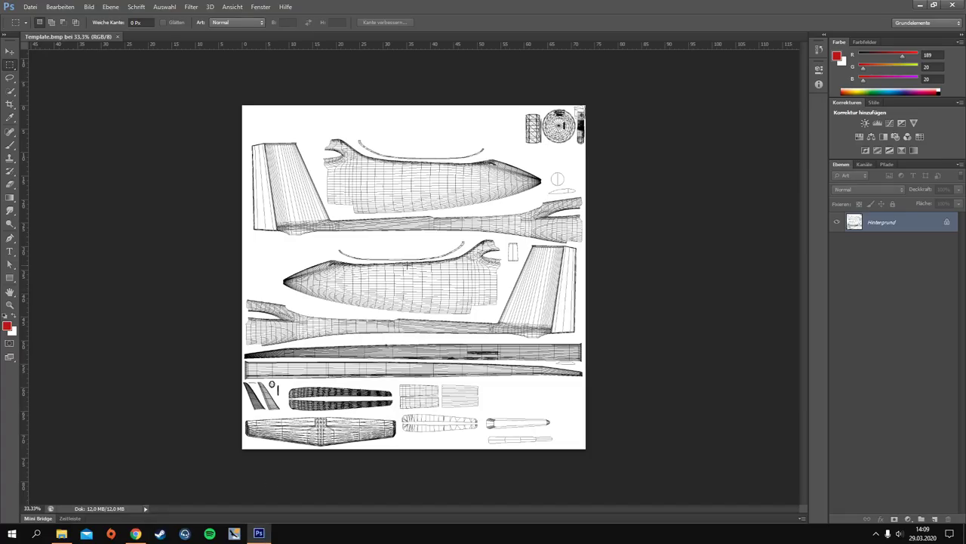
Zoom the Template.bmp canvas in and back out
scroll(379, 249, up, 2)
scroll(379, 249, down, 1)
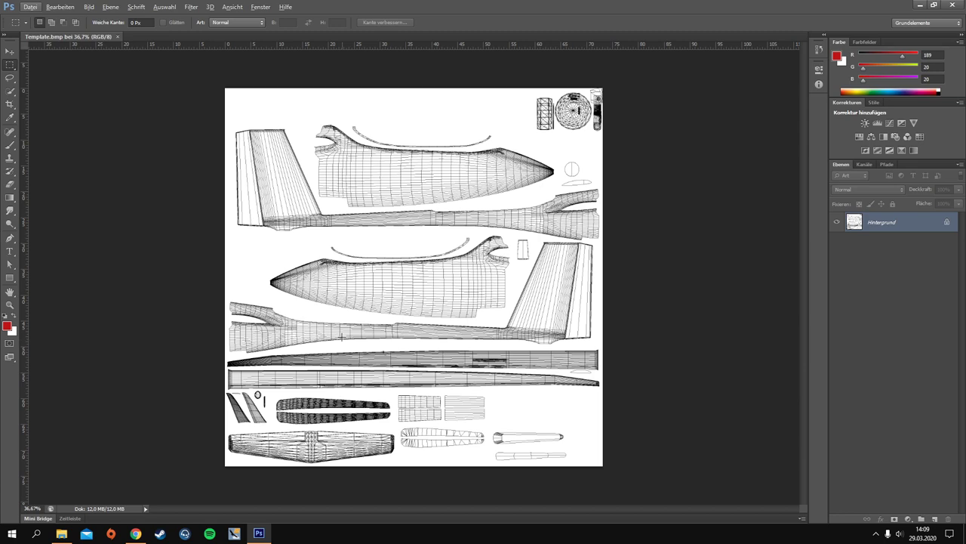
Open EB29R.dds from Condor\Planes\EB29R, accepting the default NVIDIA DDS import settings
click(30, 7)
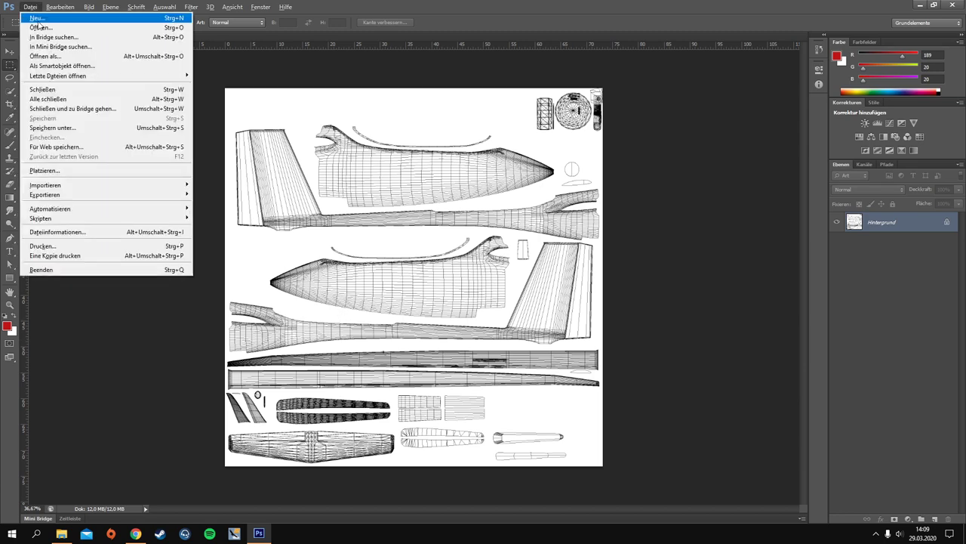
click(41, 28)
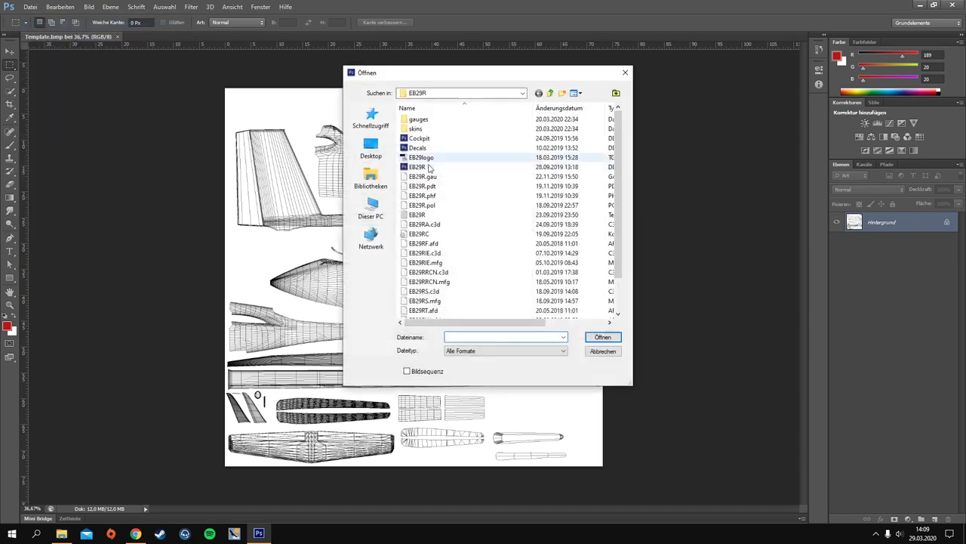
click(522, 93)
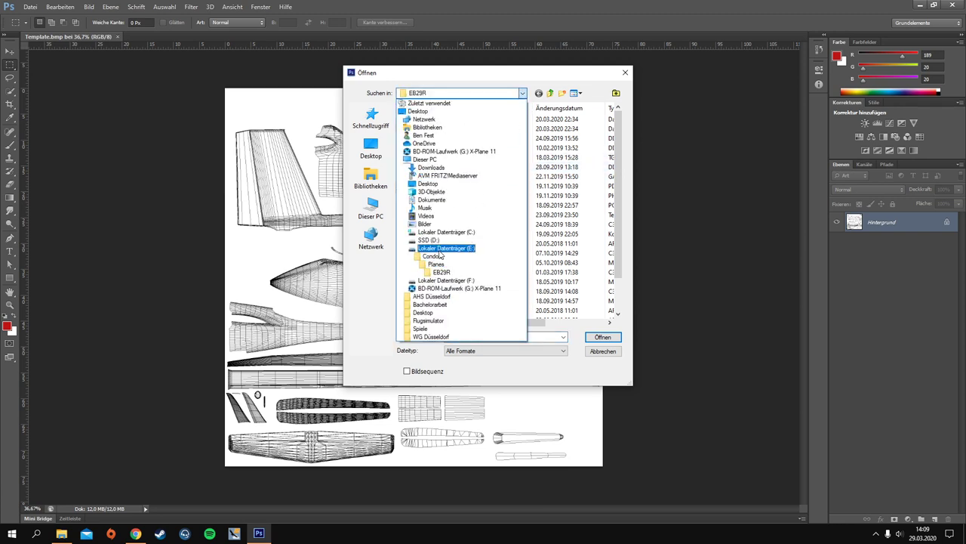
click(442, 272)
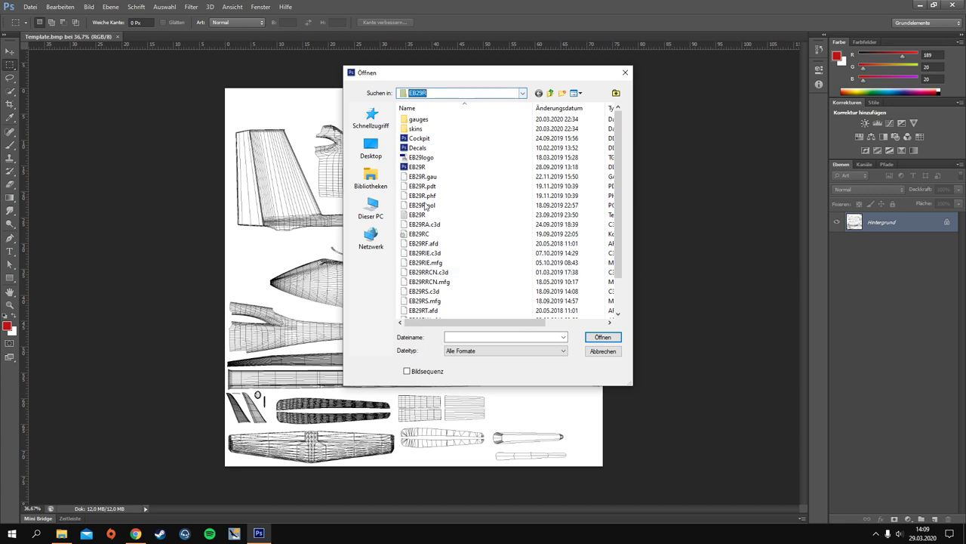
click(438, 167)
click(595, 338)
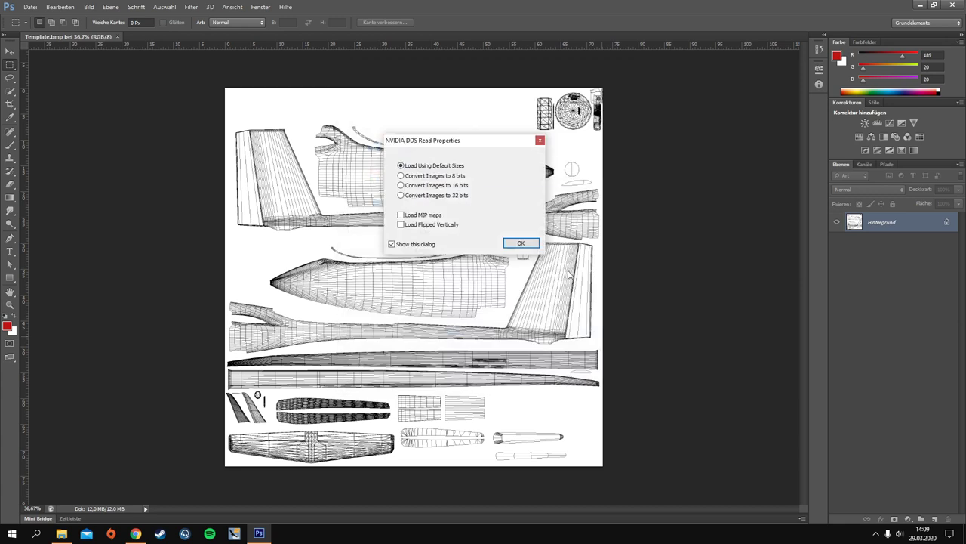
click(516, 242)
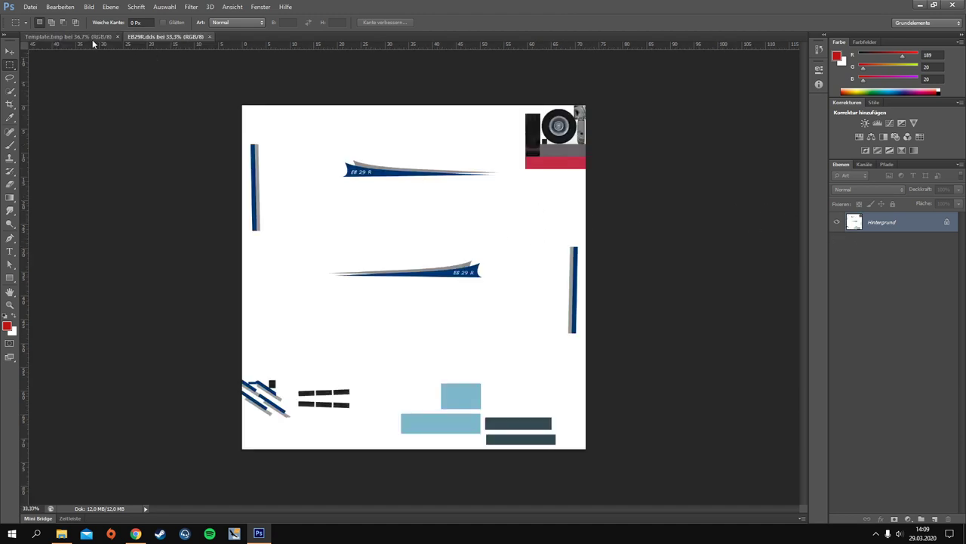
Confirm Template.bmp measures 2048 × 2048 pixels in Bildgröße and cancel without changes
drag(519, 106, 615, 187)
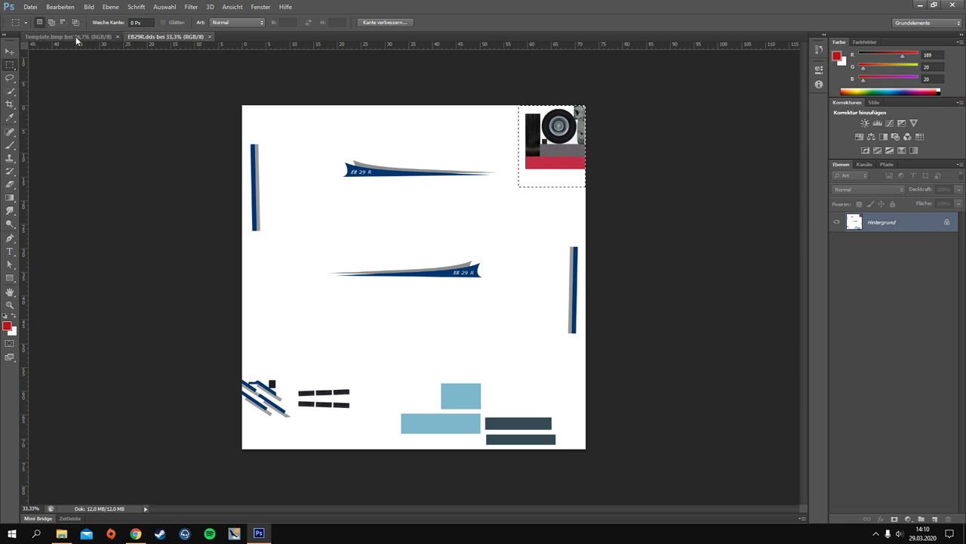
click(575, 150)
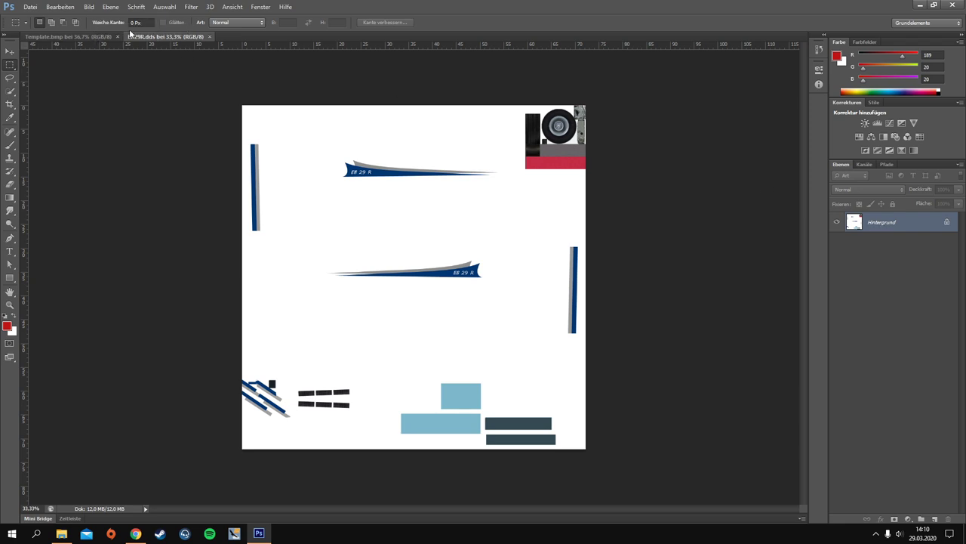
click(68, 37)
click(88, 6)
click(113, 71)
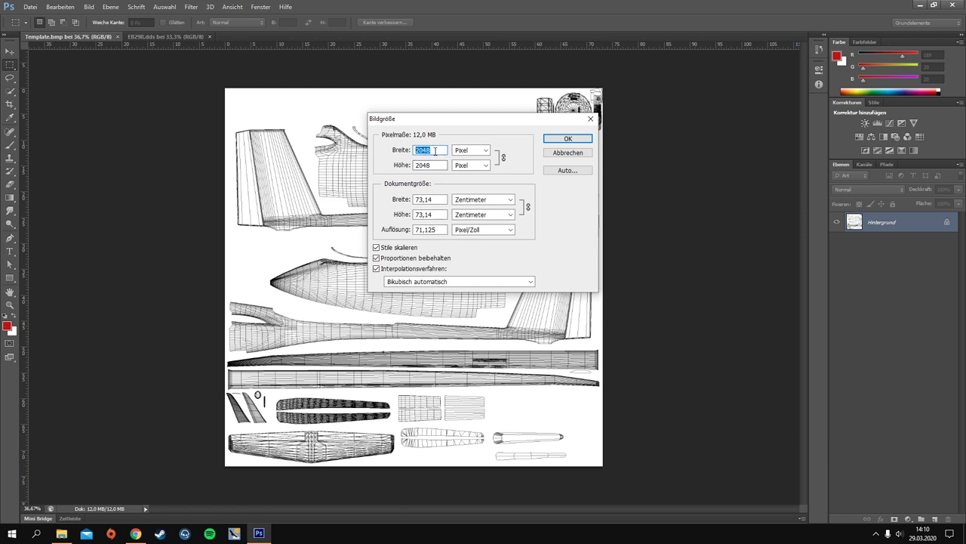
click(557, 155)
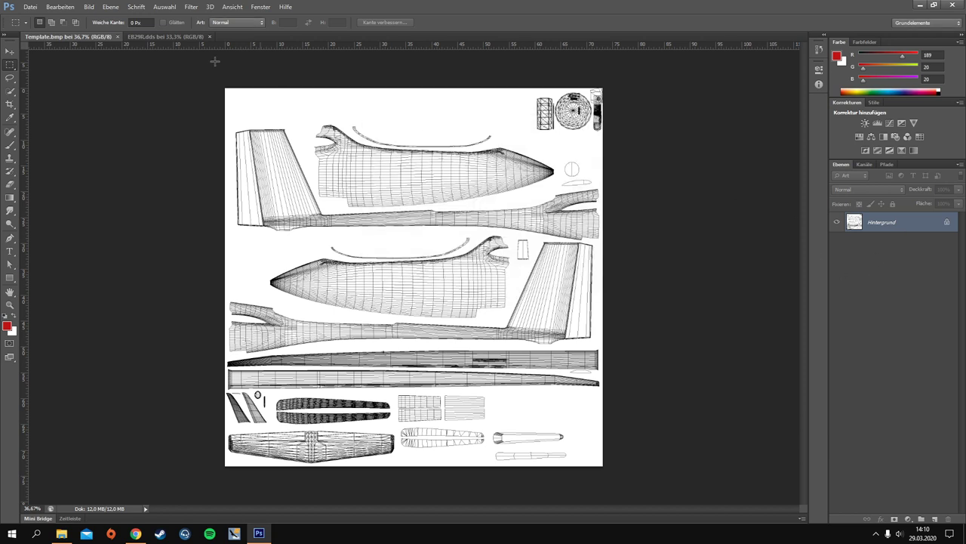
click(163, 37)
Duplicate the EB29R.dds Hintergrund layer into Template.bmp as Hintergrund Kopie
right_click(893, 226)
click(870, 246)
click(529, 202)
click(445, 211)
click(573, 166)
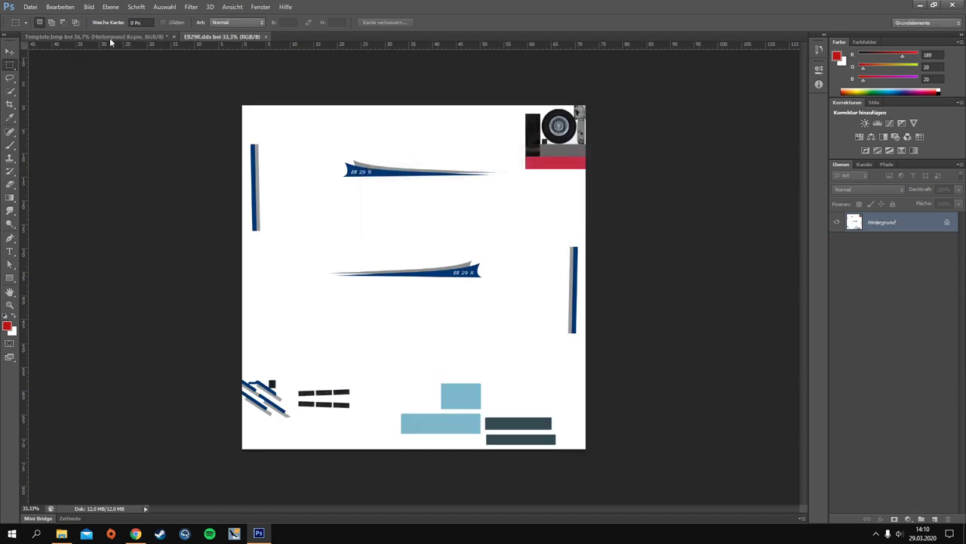
click(113, 36)
Convert the template's locked background into Ebene 0 and move it above Hintergrund Kopie
click(896, 248)
drag(896, 248, 893, 223)
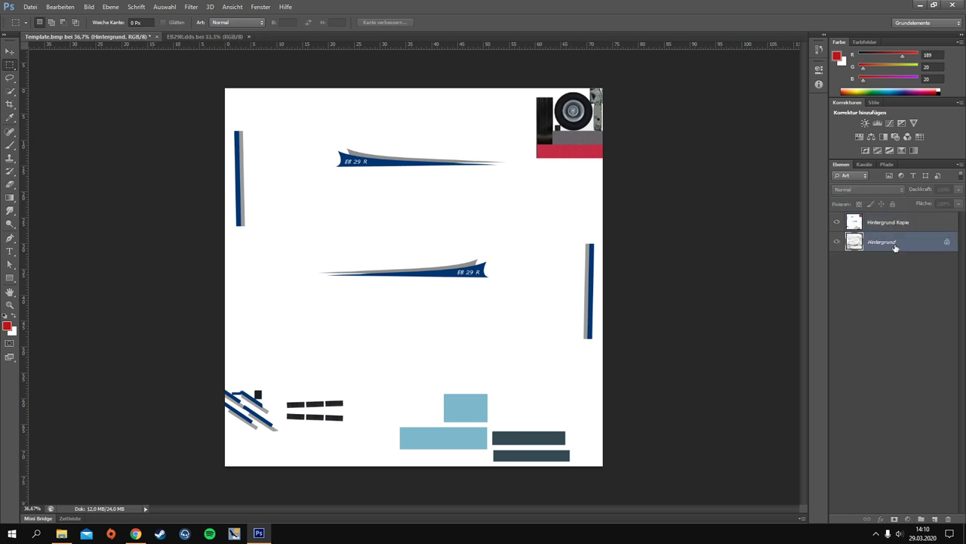
double_click(944, 245)
click(532, 169)
drag(891, 242, 882, 218)
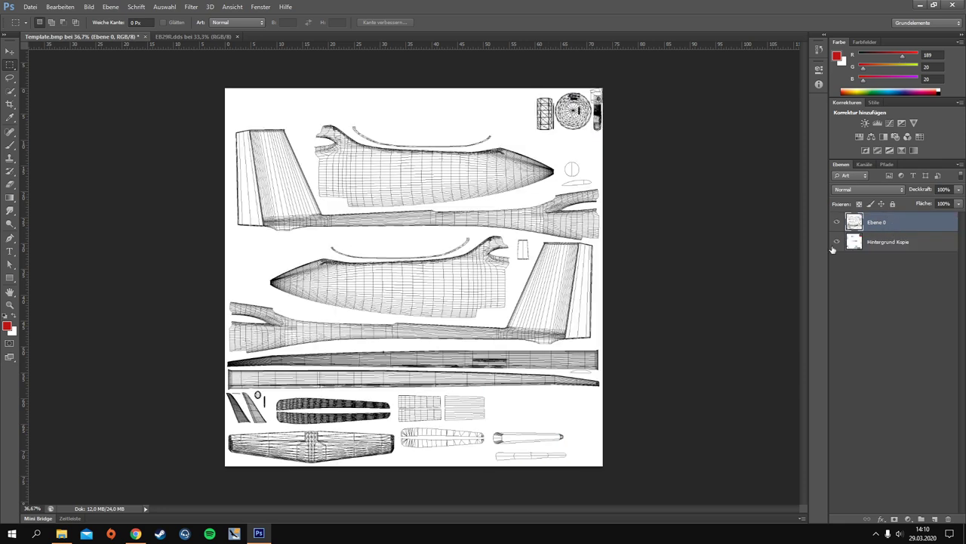
Set the Ebene 0 wireframe layer's blend mode to Multiplizieren (Multiply)
click(903, 249)
click(904, 229)
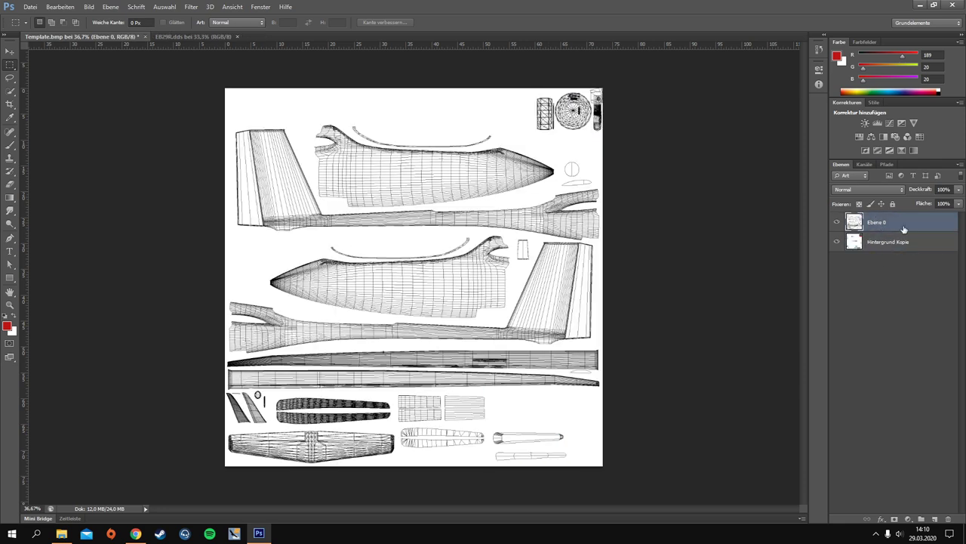
click(875, 190)
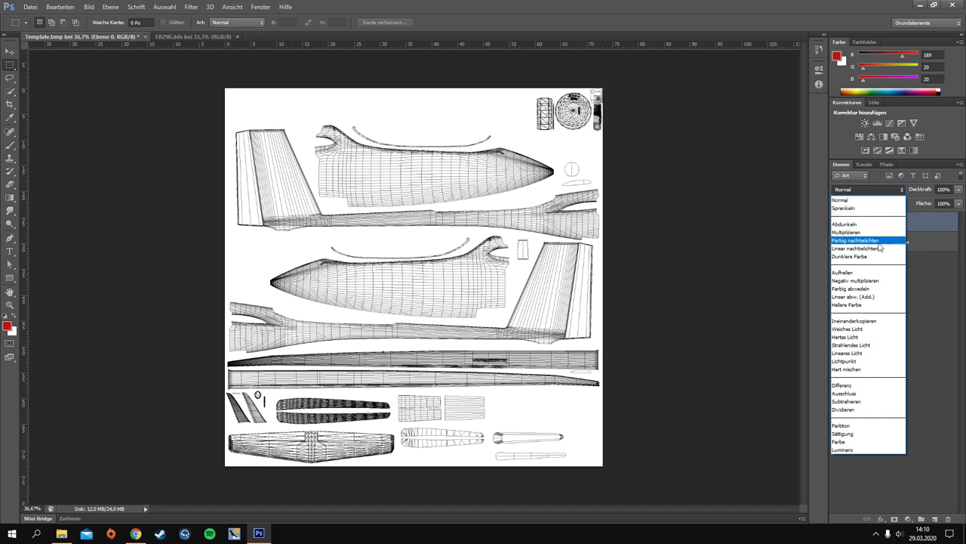
click(861, 232)
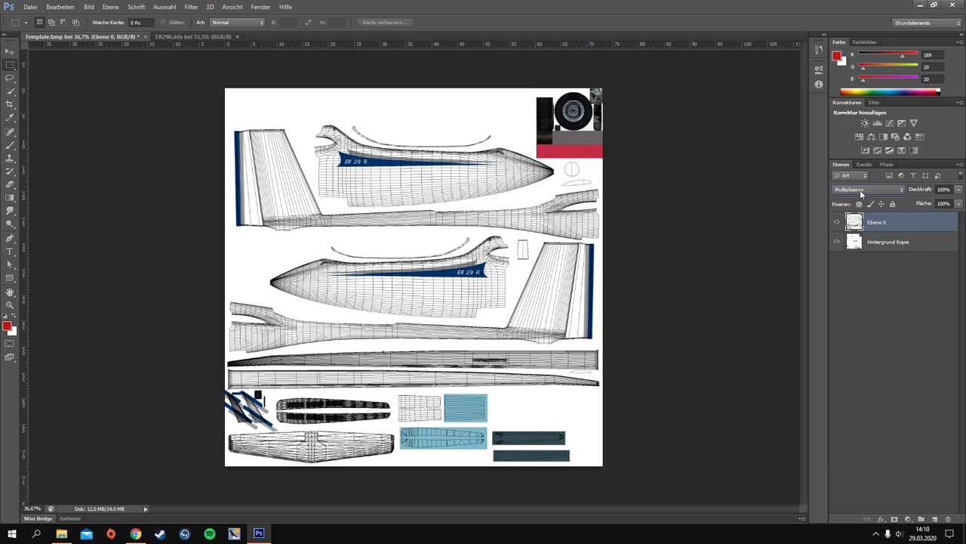
Rename Ebene 0 to 'Template' and Hintergrund Kopie to 'Background'
double_click(875, 222)
text(Template)
key(Return)
click(886, 243)
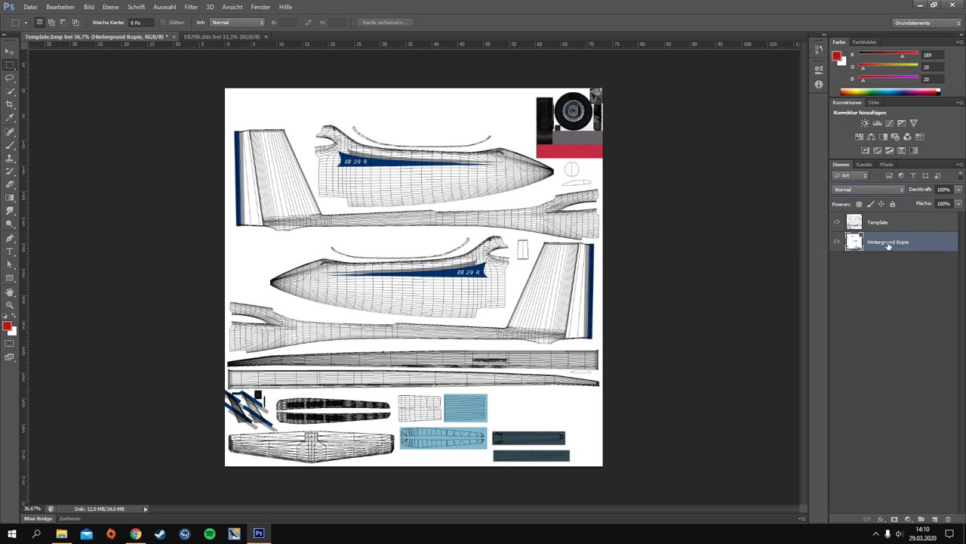
double_click(887, 243)
text(Background)
key(Return)
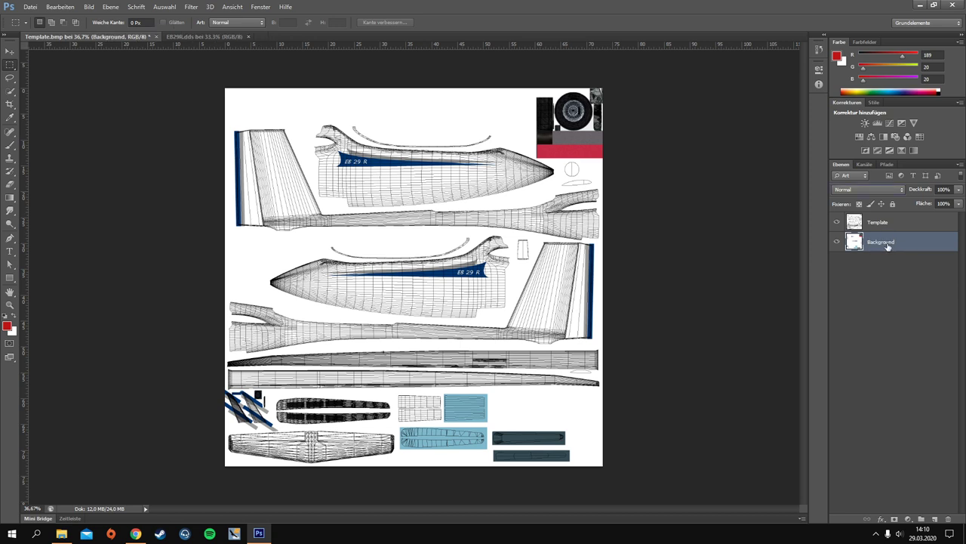
Drag the Template layer below Background and then back above it
click(880, 224)
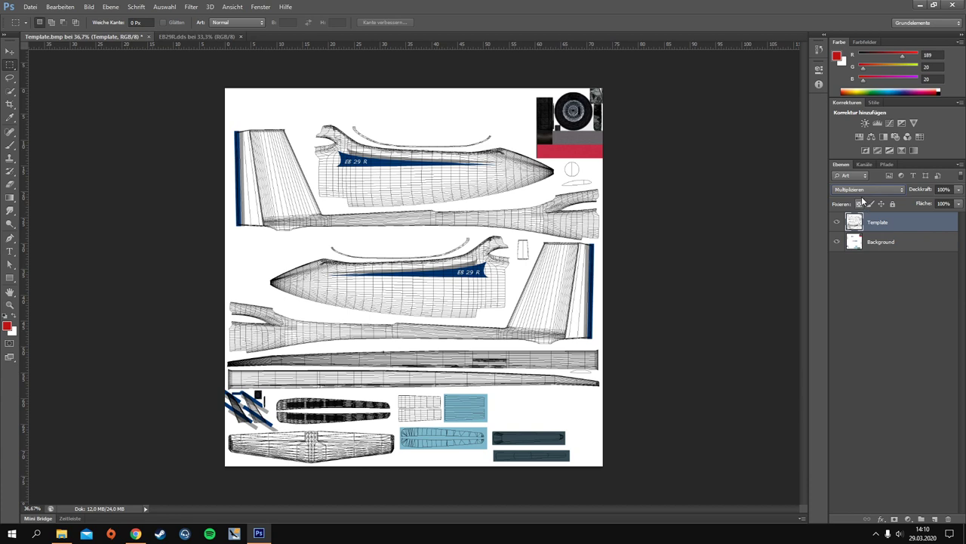
drag(876, 230, 882, 254)
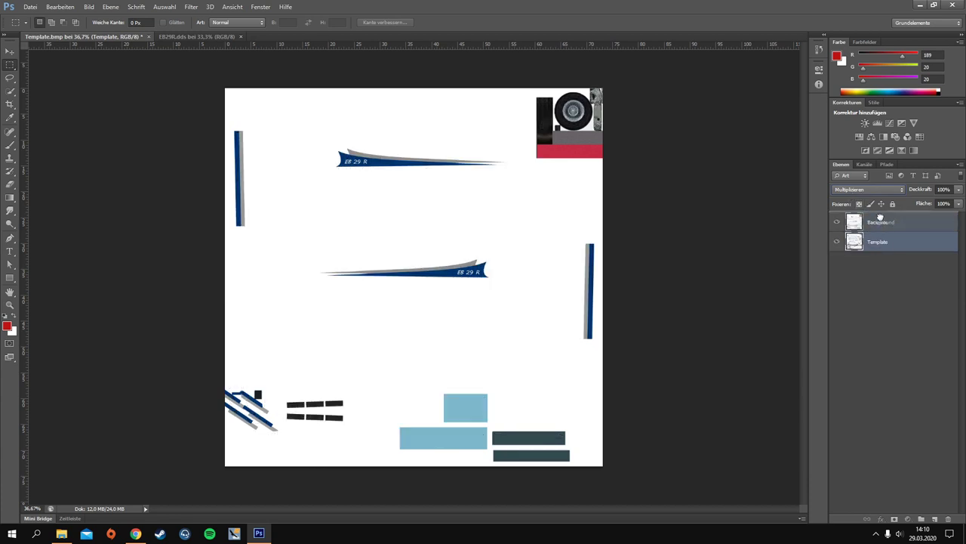
drag(880, 217, 880, 220)
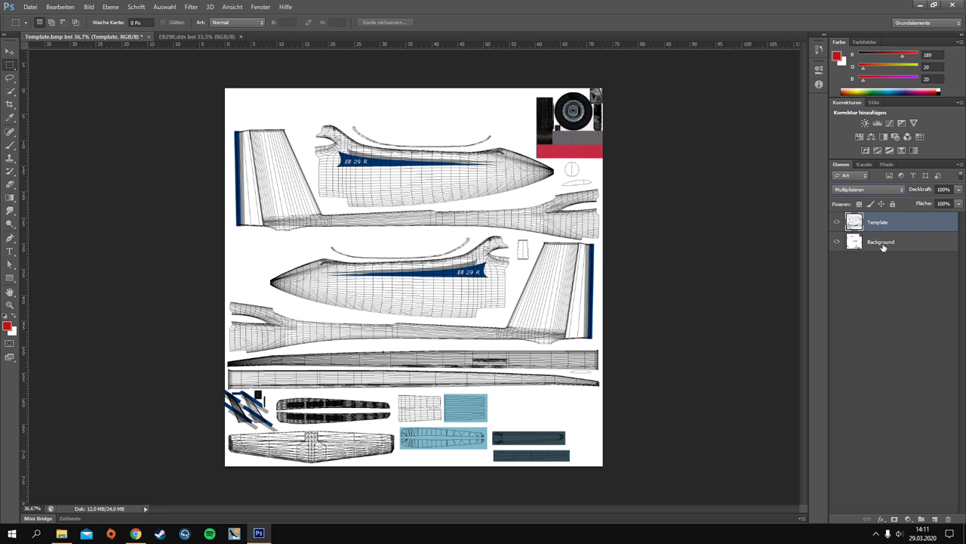